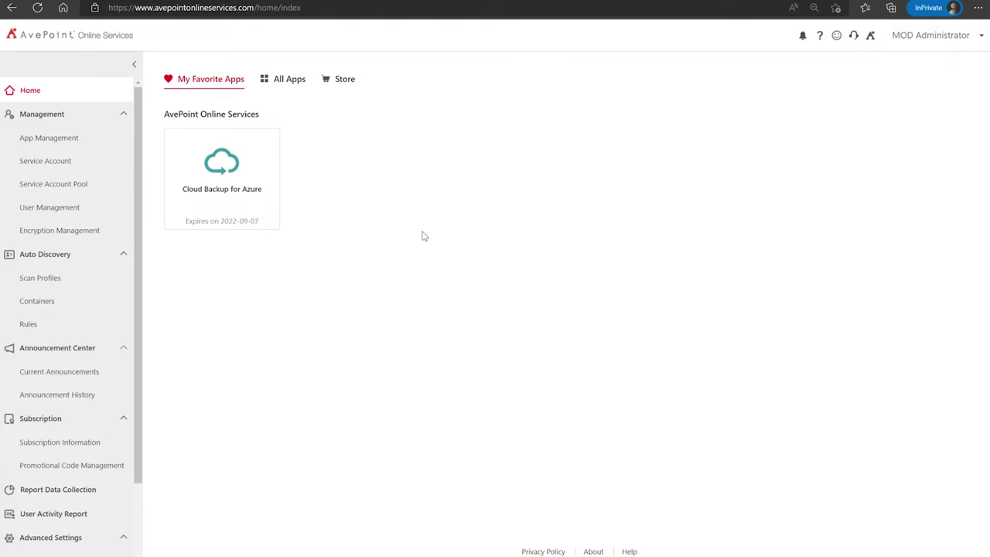
# Review the existing app profiles in App Management and the app types offered for a new profile.
pyautogui.click(59, 142)
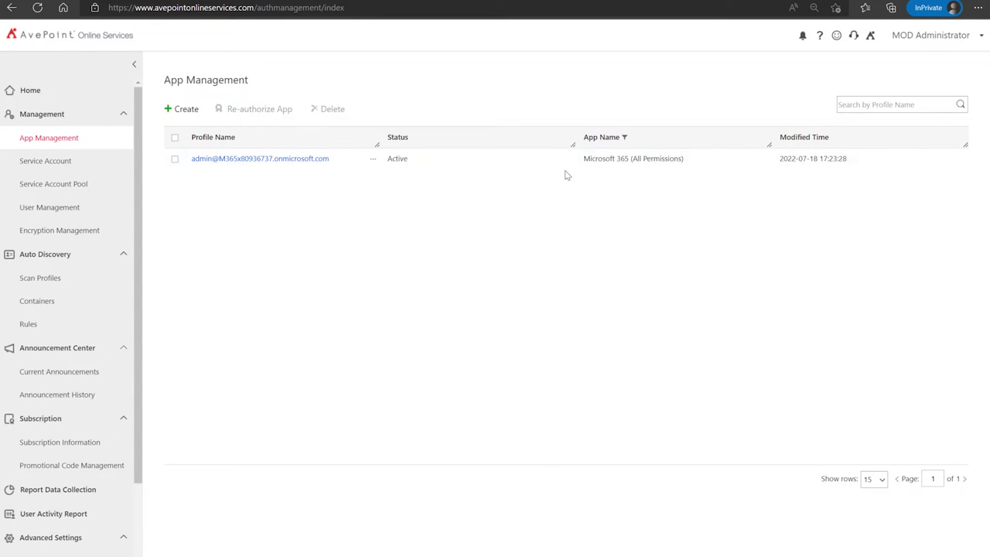
pyautogui.moveTo(628, 171)
pyautogui.click(187, 110)
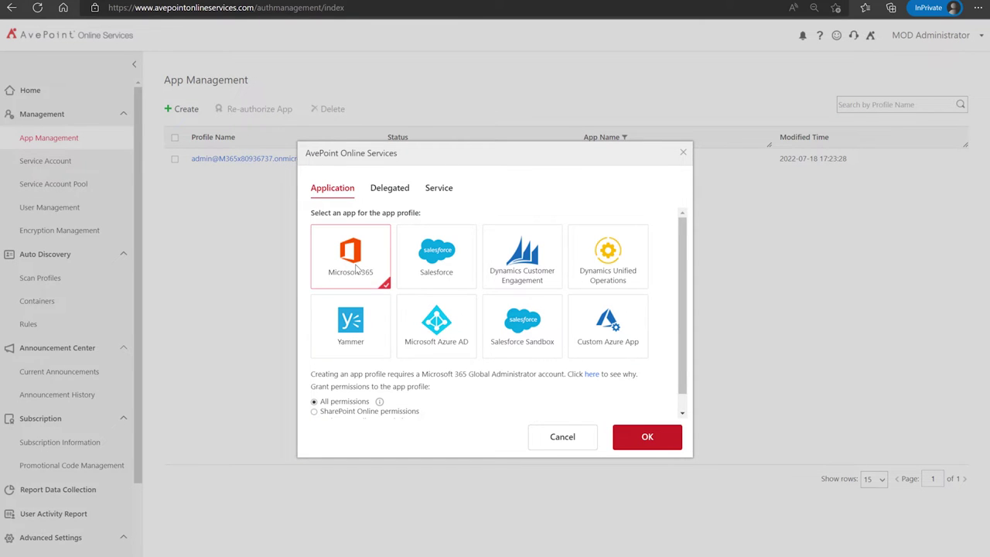
pyautogui.click(541, 438)
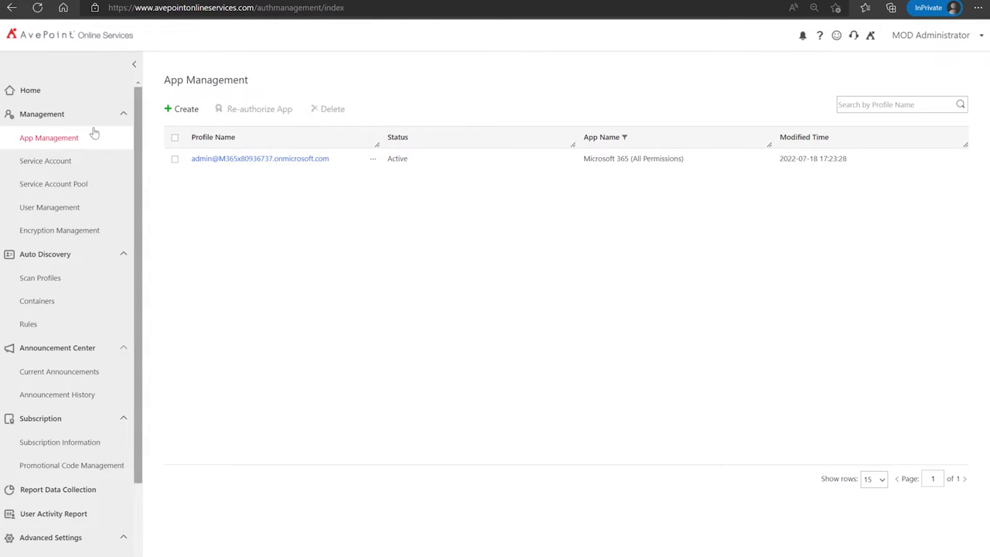
# Go back to the home page and open Cloud Backup for Azure from the favorite apps.
pyautogui.click(55, 100)
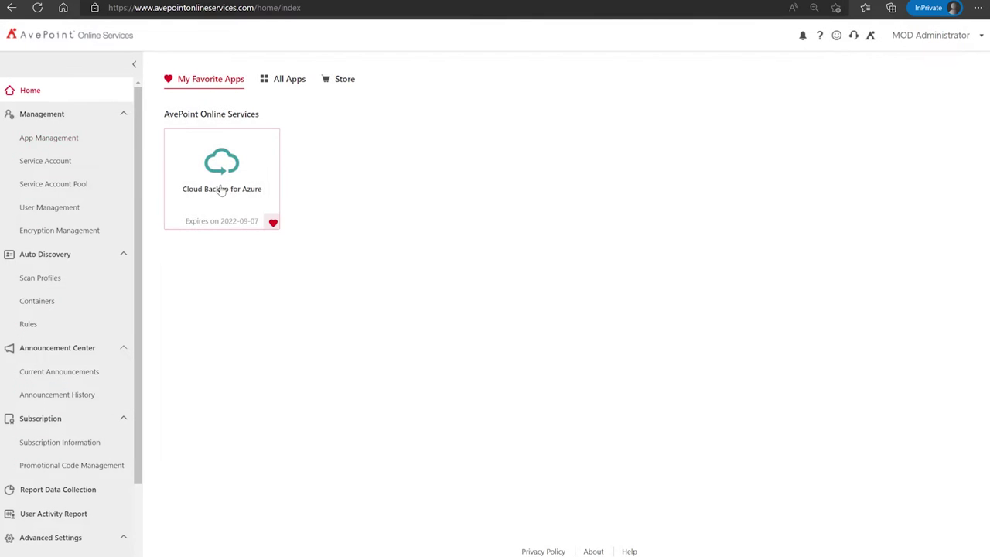
pyautogui.click(229, 184)
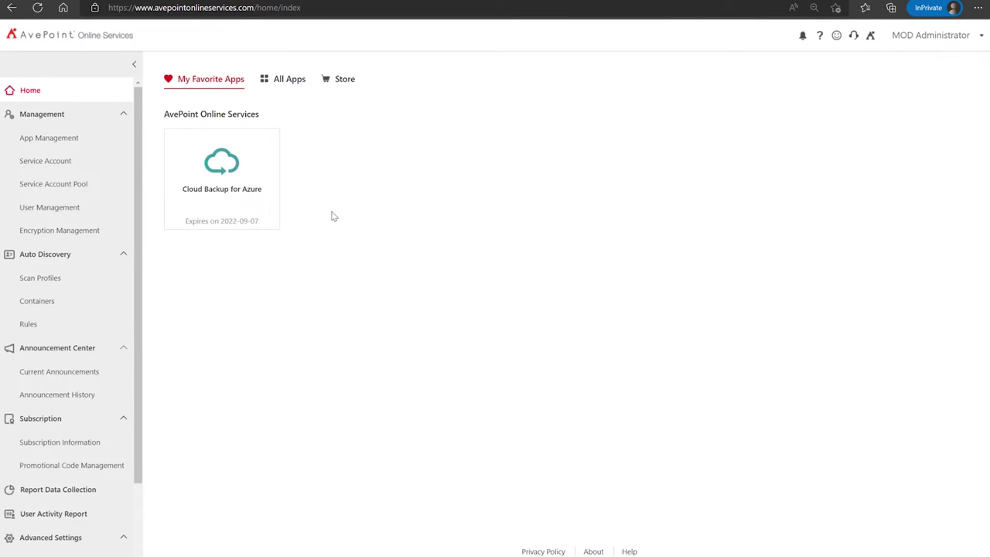
# Create a service app profile for Cloud Backup for Azure with the signed-in administrator account, accepting the requested permissions.
pyautogui.click(44, 143)
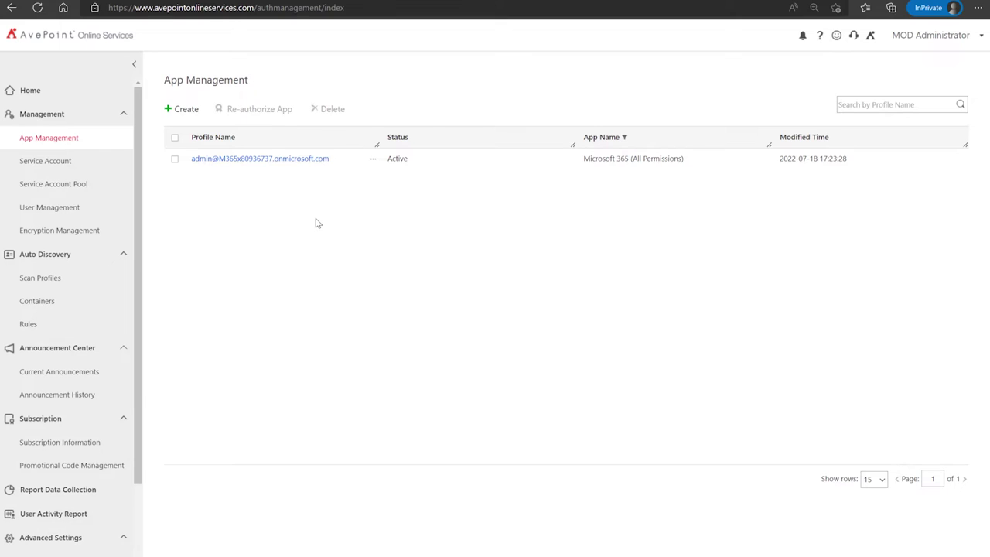
pyautogui.click(183, 113)
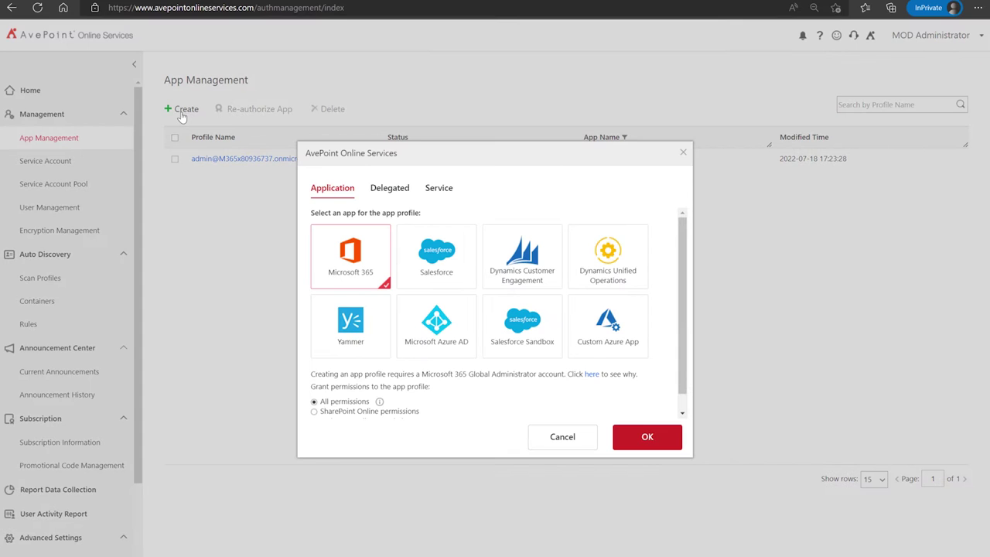
pyautogui.click(440, 195)
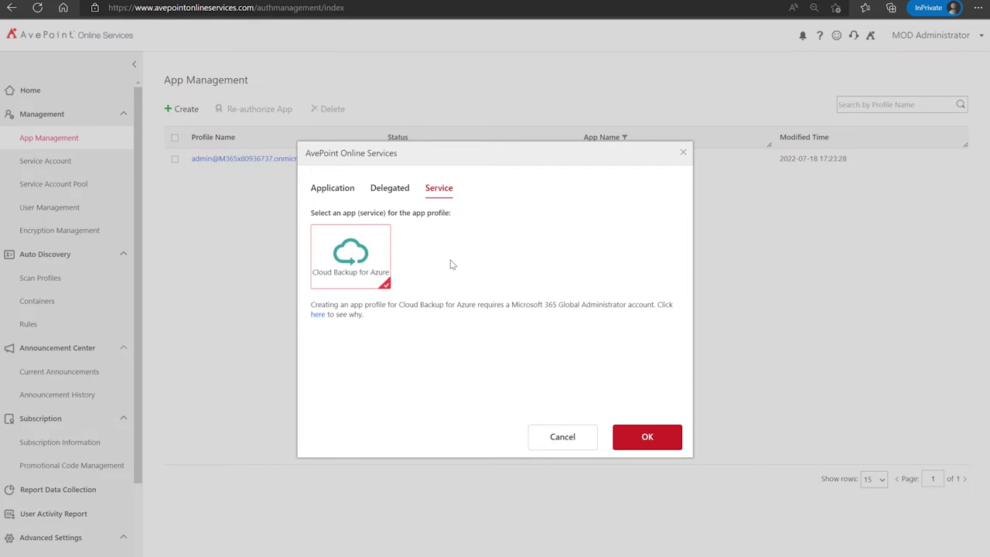
pyautogui.click(646, 446)
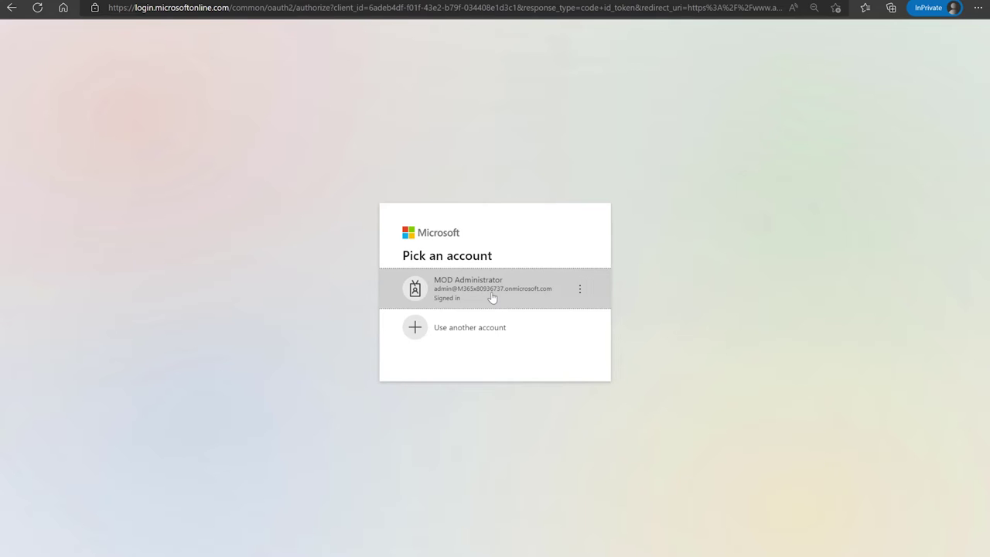
pyautogui.click(492, 297)
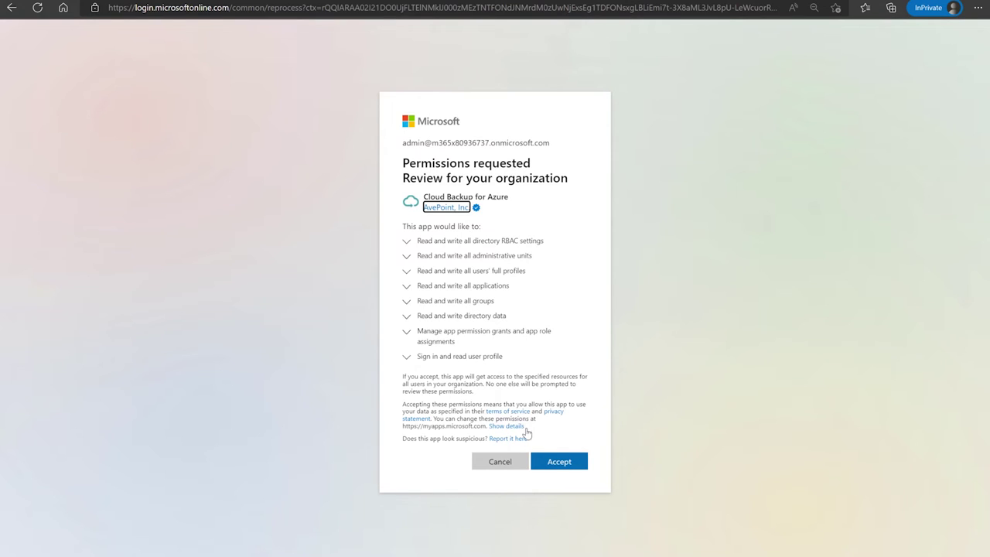
pyautogui.click(556, 466)
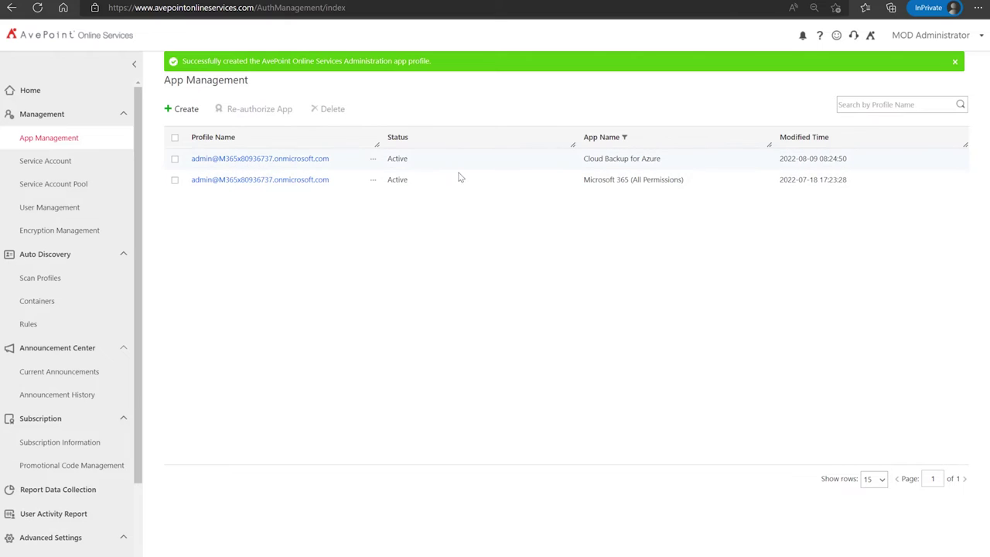
# Return to the home page and launch Cloud Backup for Azure.
pyautogui.click(54, 93)
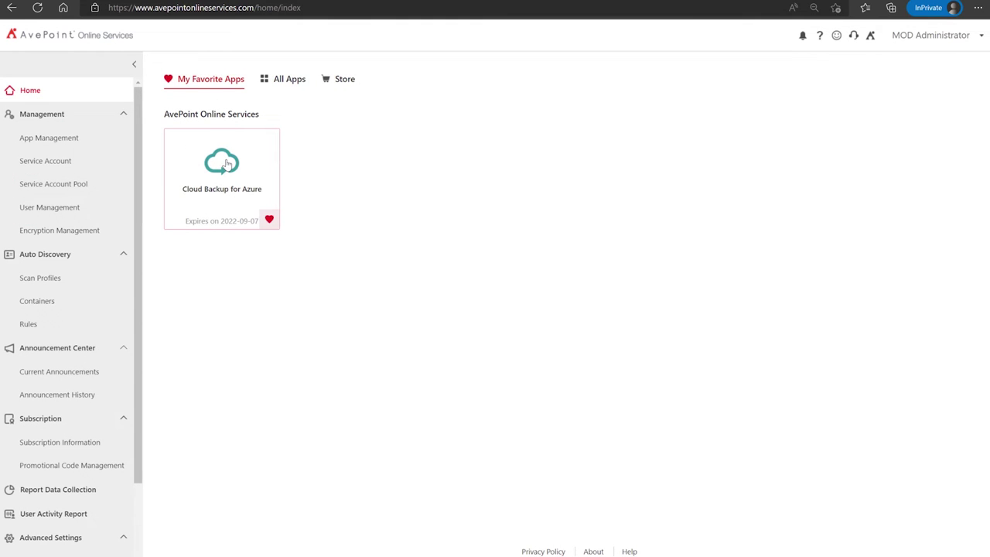
pyautogui.click(227, 165)
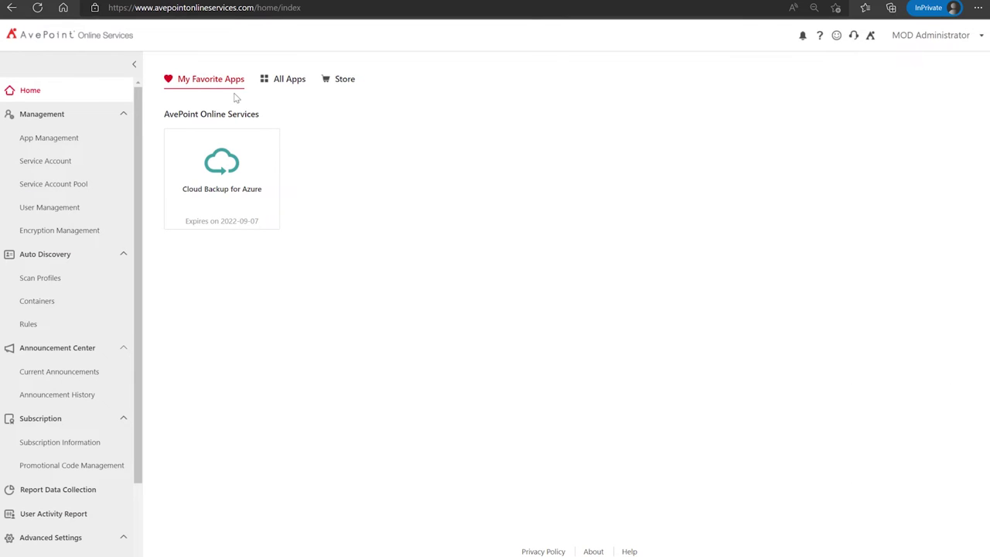
# Start a Microsoft Delegated App profile for the Cloud Backup for Azure service, using the signed-in administrator account.
pyautogui.click(85, 146)
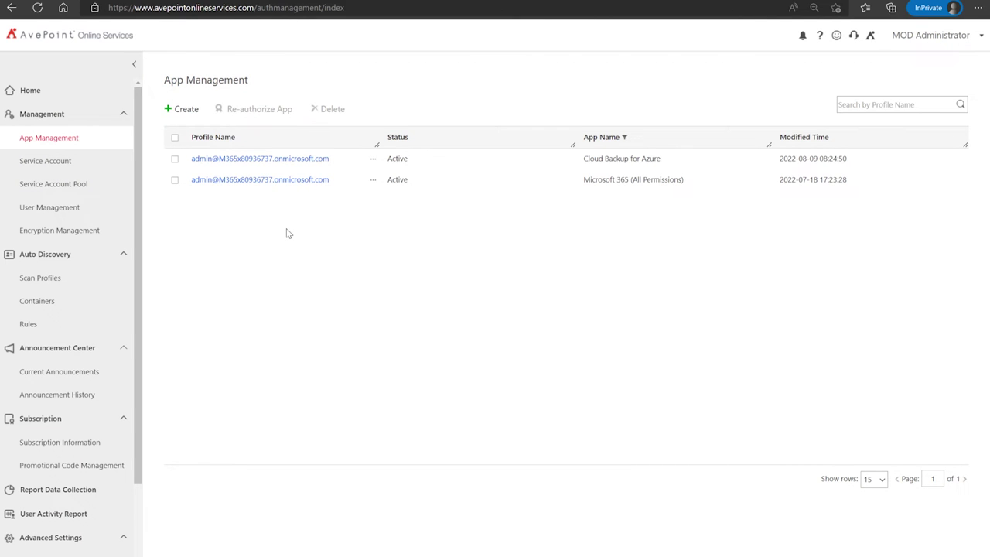
pyautogui.click(183, 110)
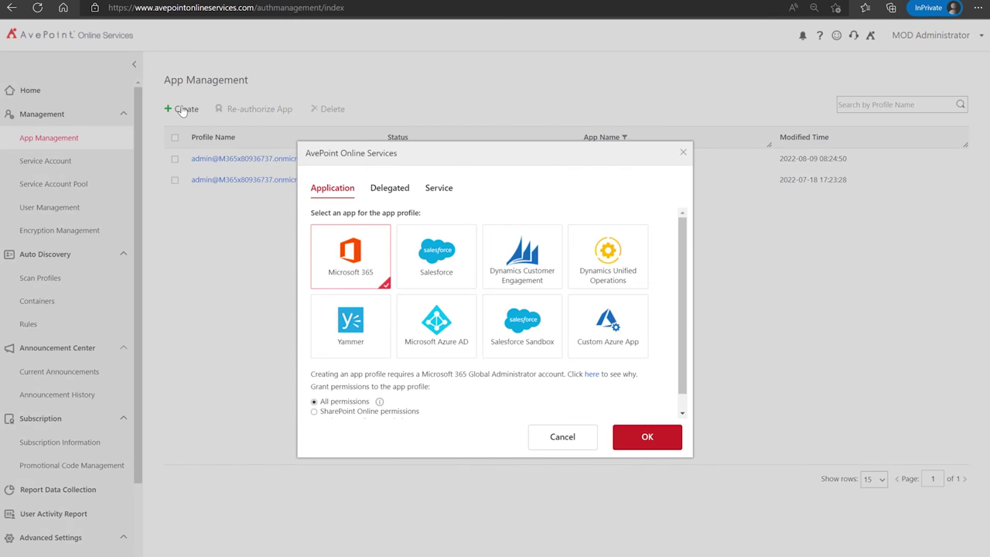
pyautogui.click(391, 189)
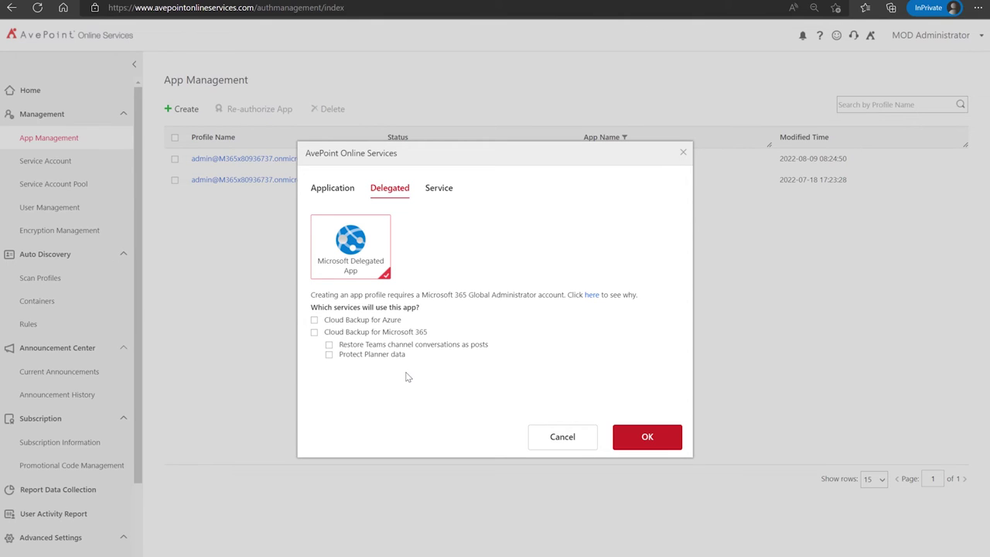
pyautogui.click(314, 320)
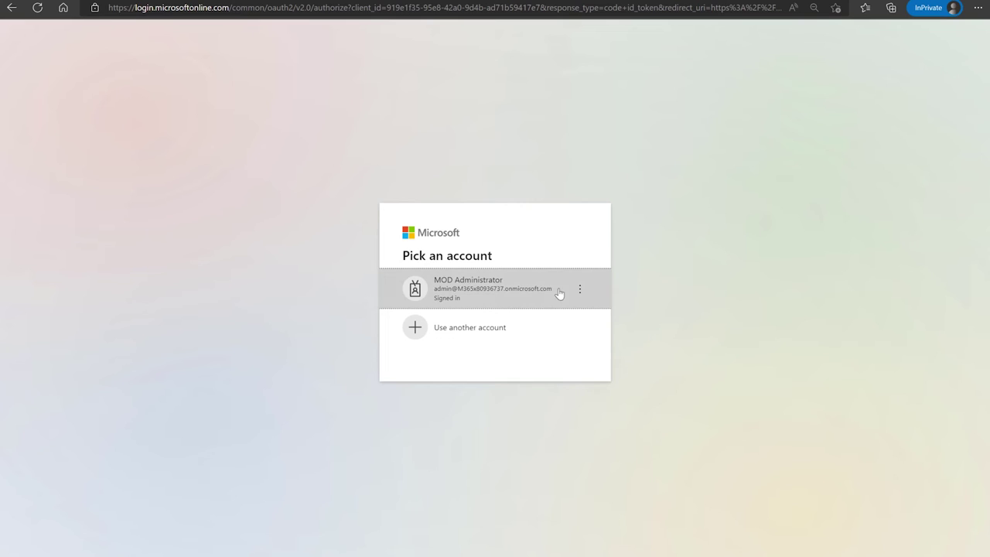
pyautogui.click(493, 280)
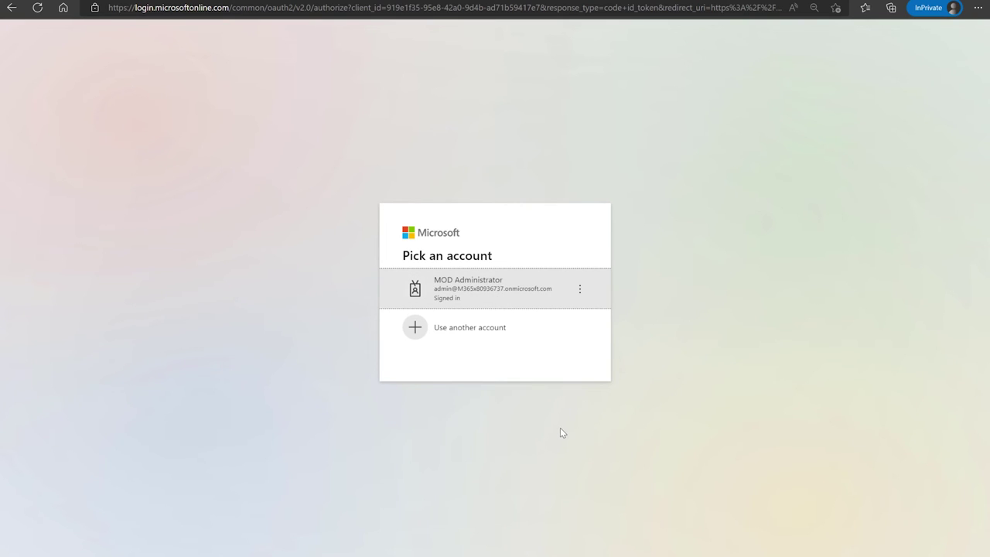
pyautogui.click(474, 280)
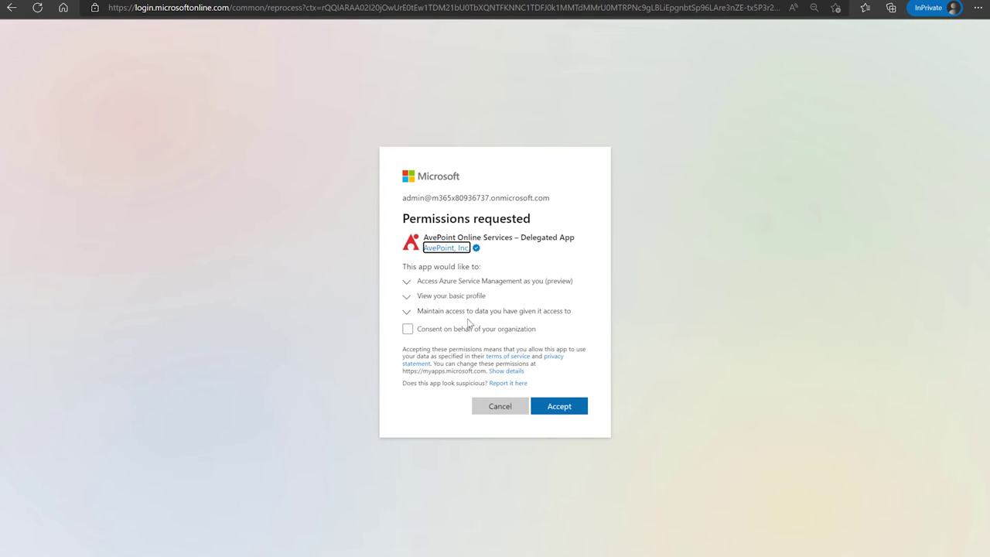
# Check the basic profile permission's details, consent on behalf of the organization and accept the delegated app's permissions.
pyautogui.click(411, 297)
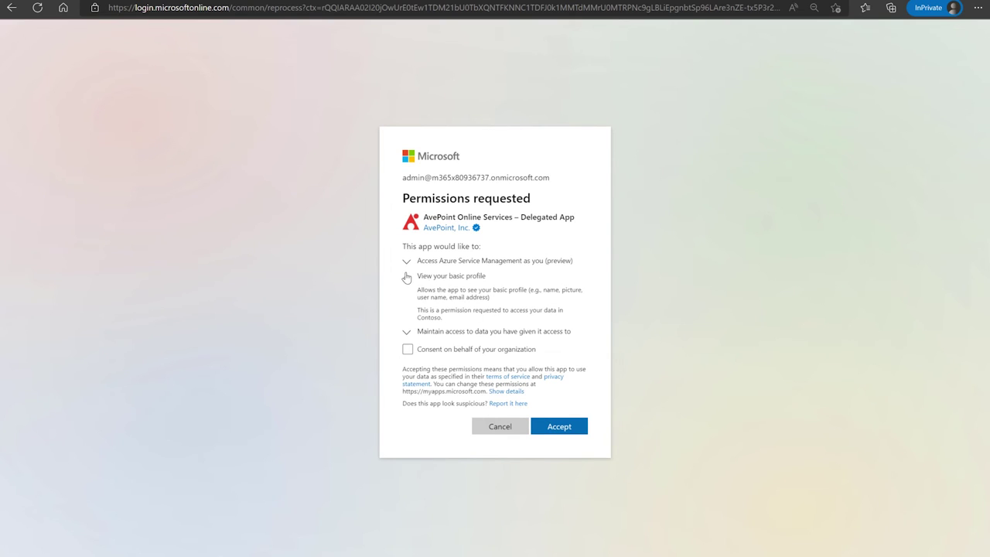
pyautogui.click(407, 278)
pyautogui.click(456, 332)
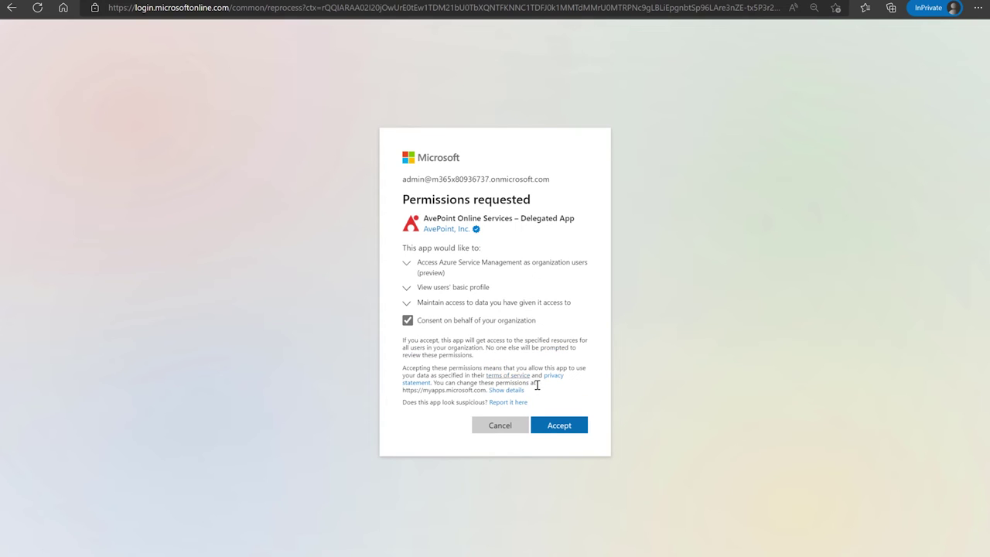
pyautogui.click(560, 433)
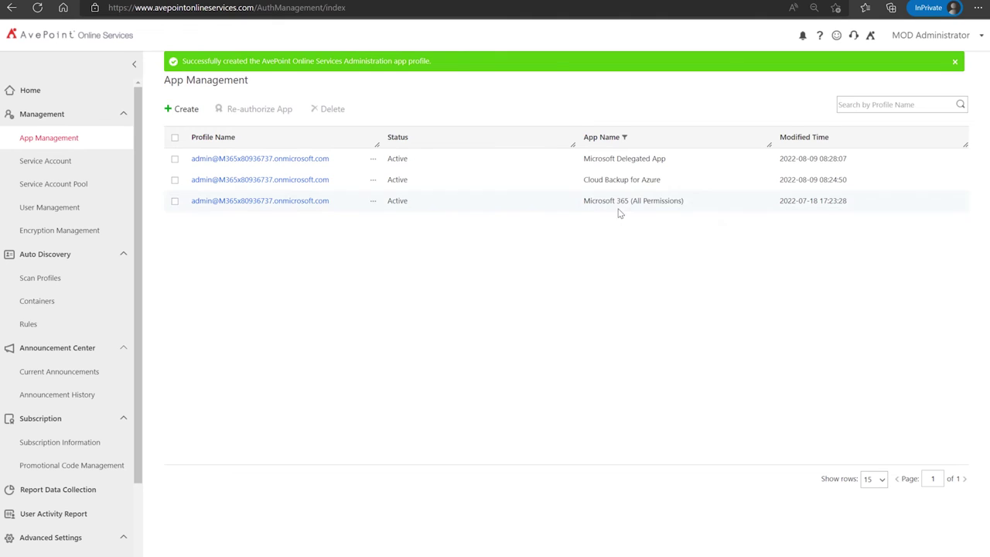
# Switch to the Cloud Backup for Azure user guide and examine the steps for enabling Azure Active Directory backup.
pyautogui.moveTo(618, 206)
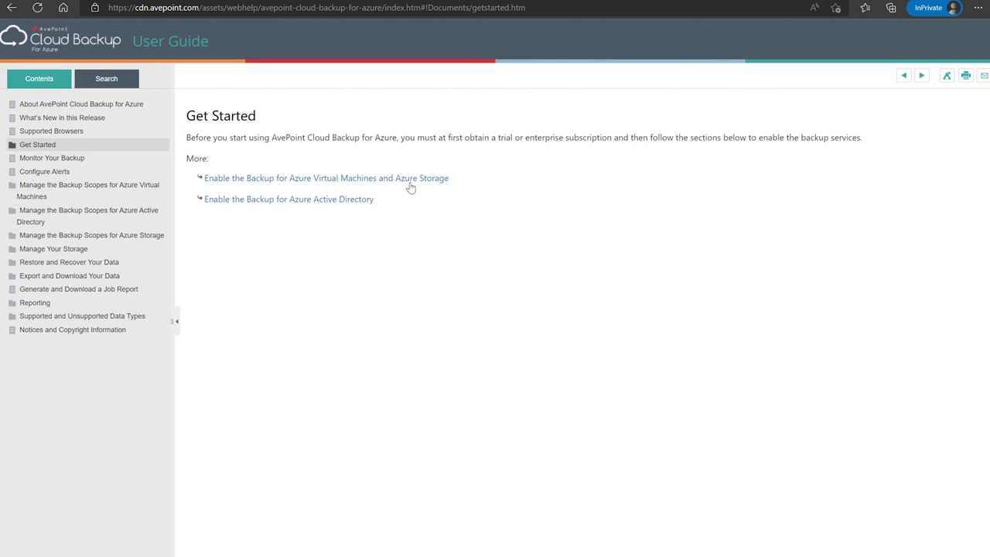
pyautogui.click(320, 201)
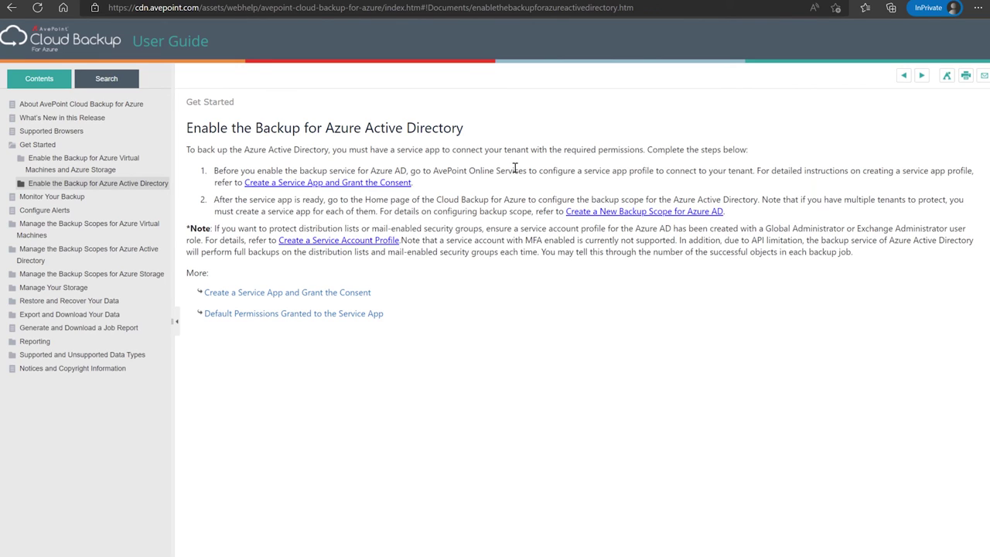
pyautogui.moveTo(539, 170); pyautogui.dragTo(655, 171)
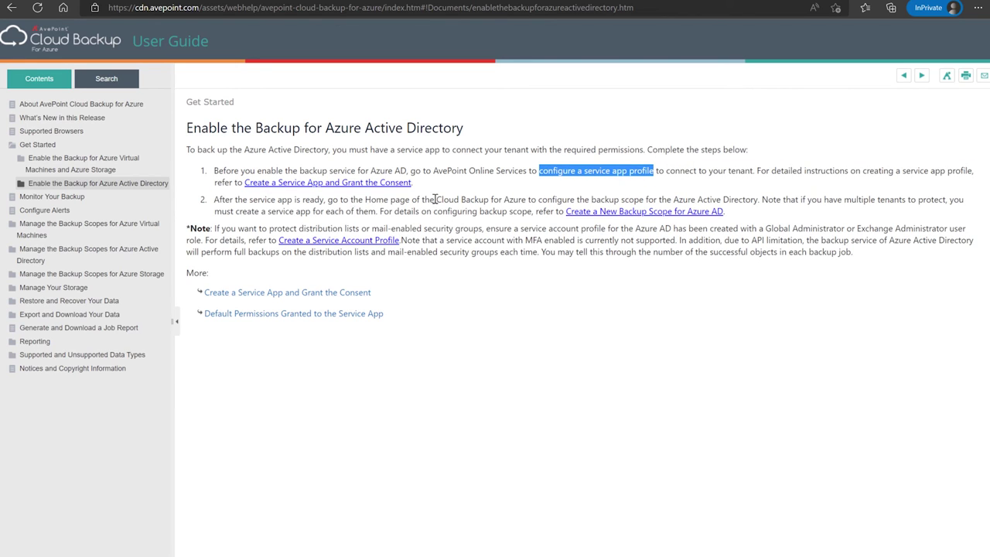
pyautogui.moveTo(435, 199); pyautogui.dragTo(645, 200)
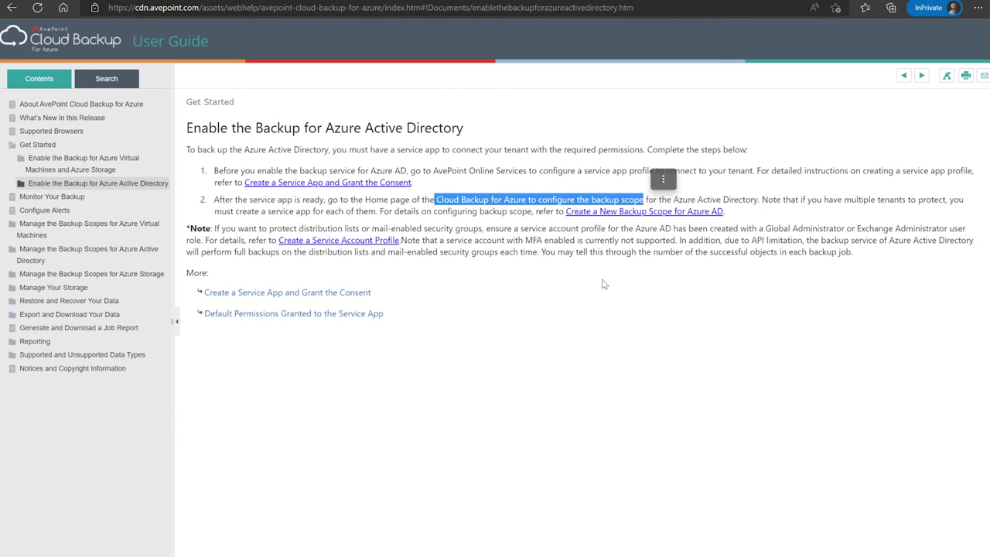
pyautogui.click(443, 190)
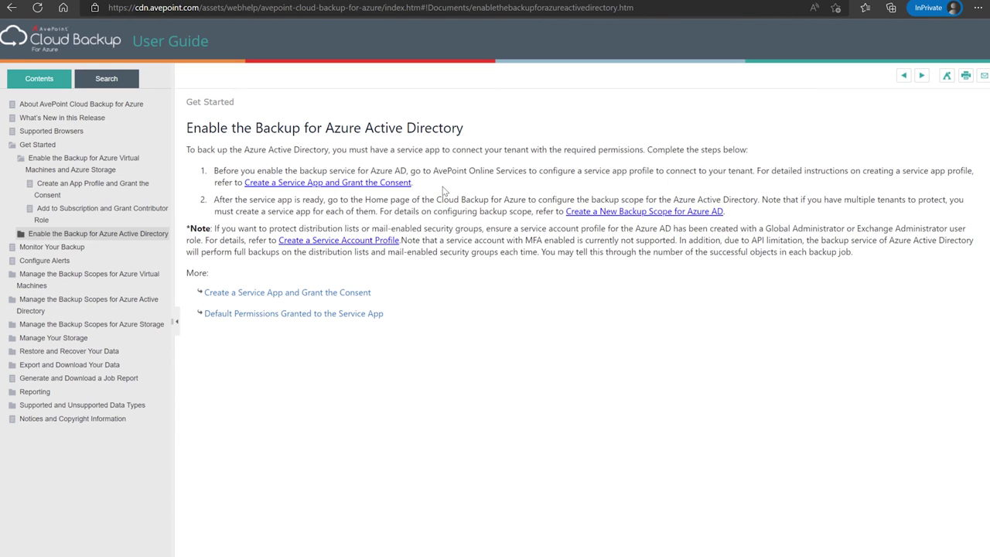
# Read the user guide's steps for enabling Azure Virtual Machines and Azure Storage backup, highlighting the delegated app profile and Contributor instructions.
pyautogui.click(81, 170)
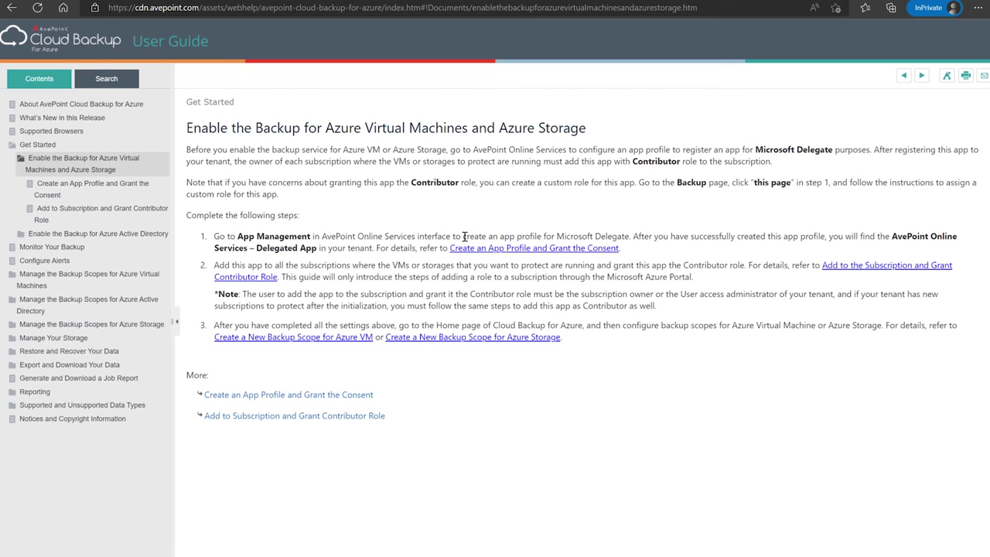
pyautogui.moveTo(462, 236); pyautogui.dragTo(631, 236)
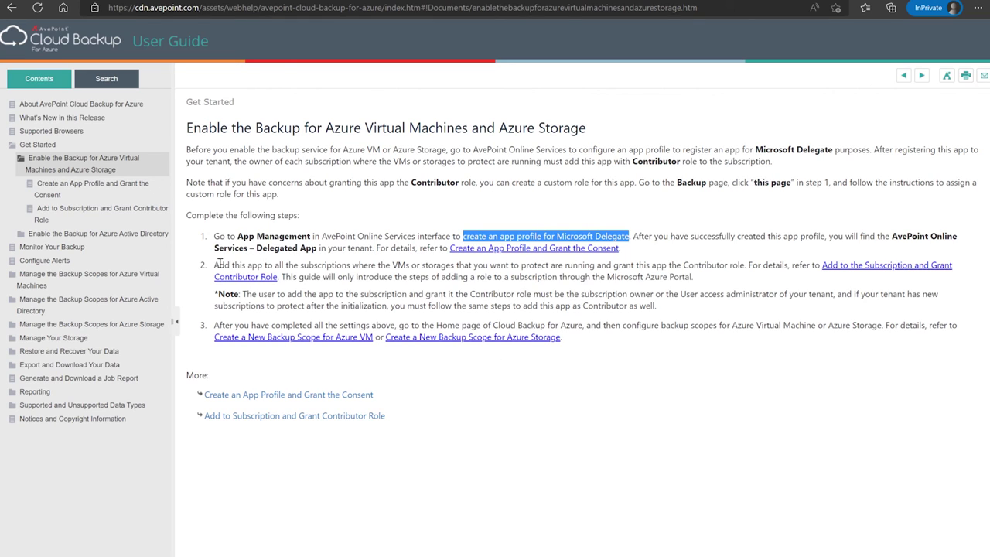
pyautogui.moveTo(215, 265); pyautogui.dragTo(730, 266)
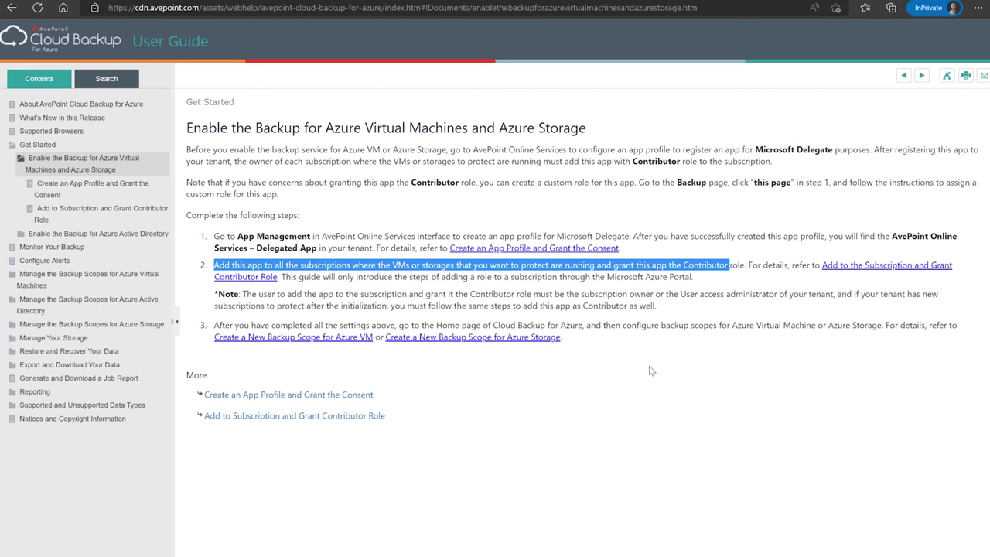
# Read the user guide's instructions for adding the delegated app to a subscription and granting it the Contributor role.
pyautogui.click(133, 209)
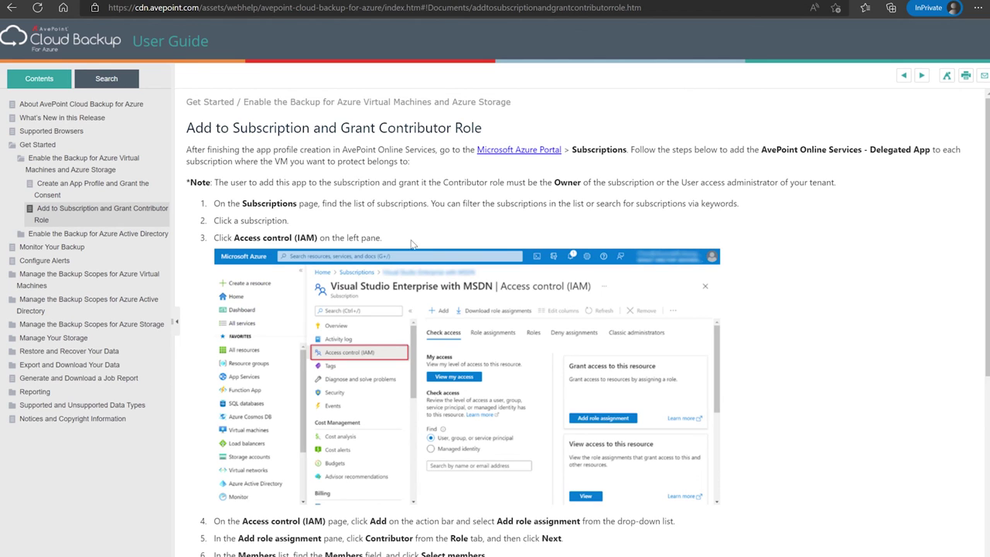
pyautogui.scroll(-1, 488, 303)
pyautogui.scroll(-4, 488, 304)
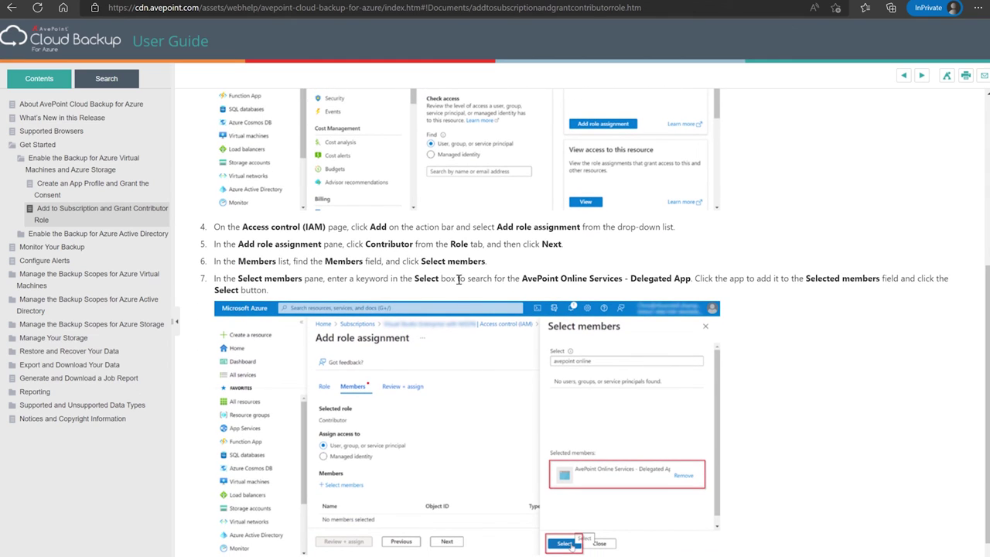